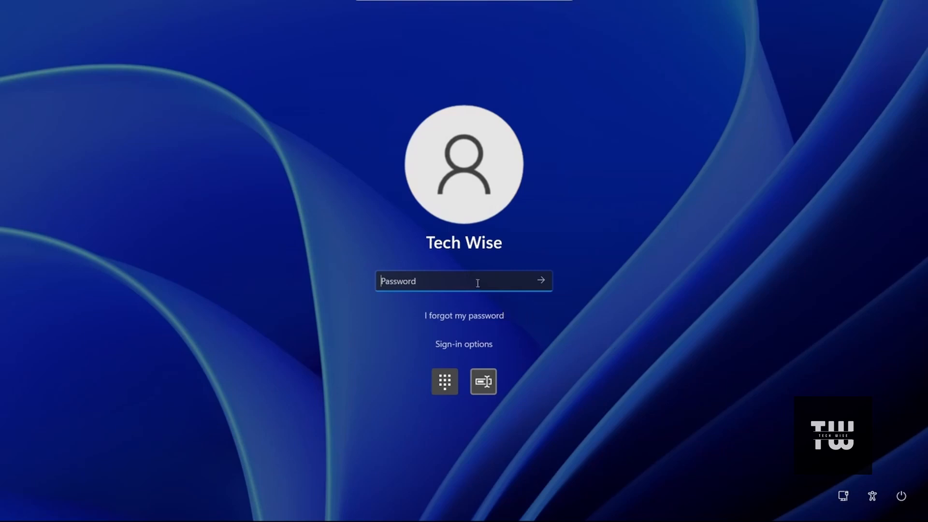
- Try to sign in to the locked Windows account with the account password and with the PIN, dismissing each message
text(*******)
key(Return)
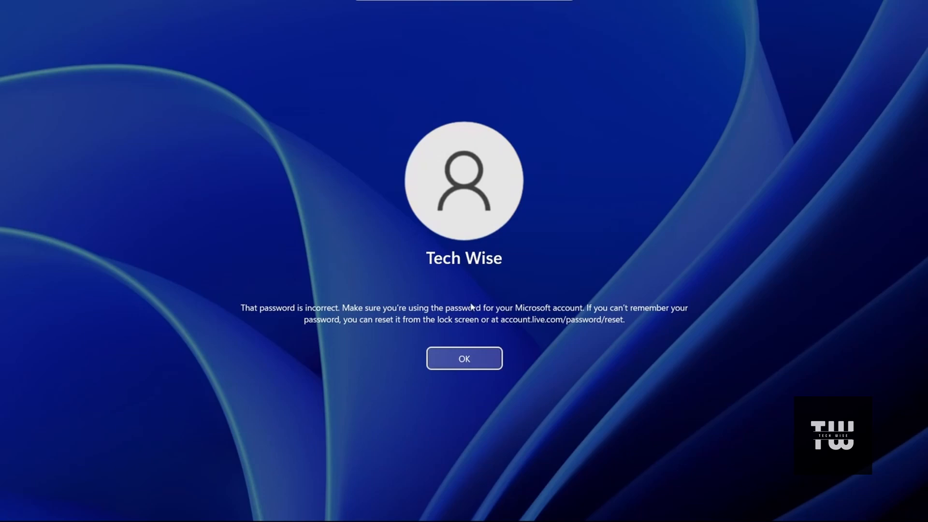
click(464, 359)
click(444, 381)
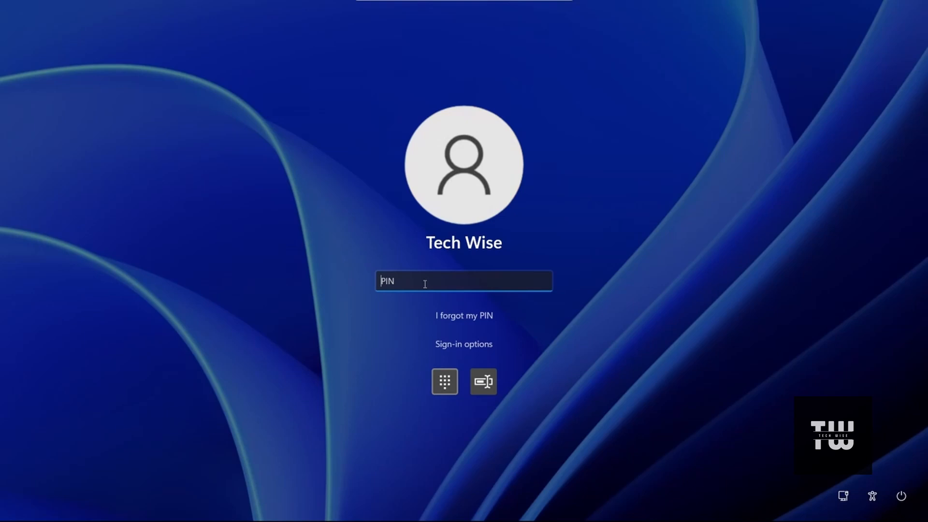
text(••••)
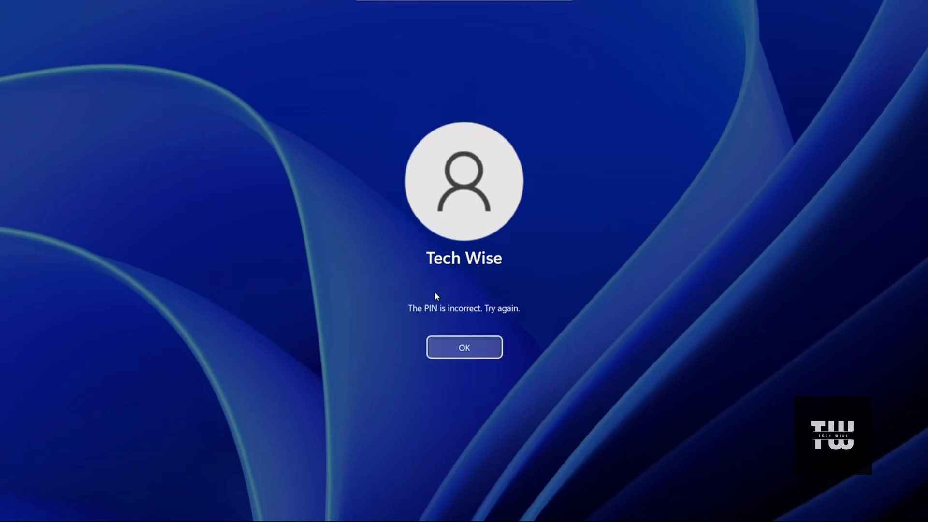
click(466, 354)
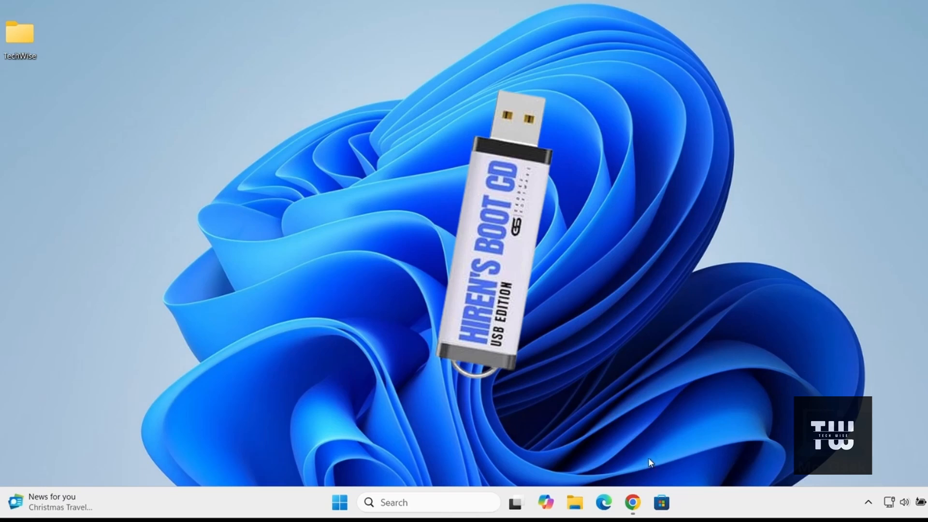
- Switch to Chrome, search Google for "Hiren BootCD" and open the Hiren's BootCD PE website
click(638, 503)
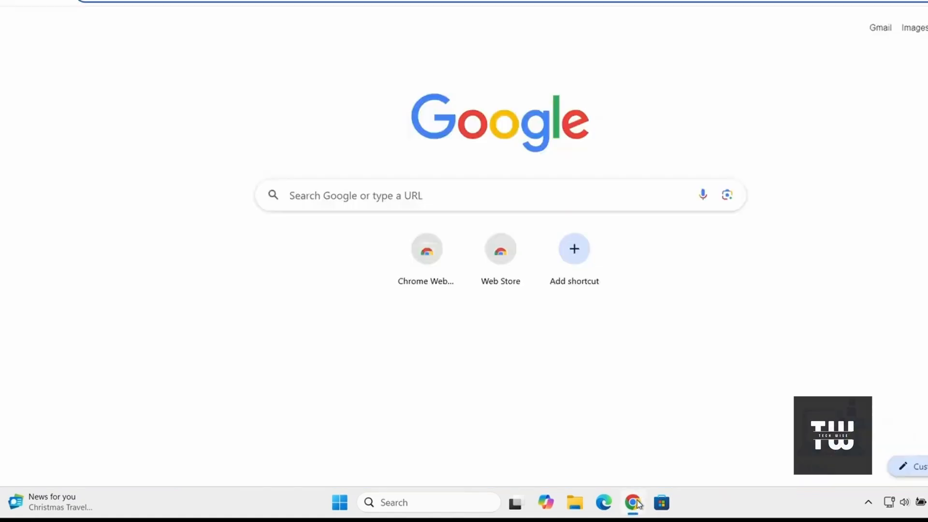
click(522, 203)
text(Hiren BootCD)
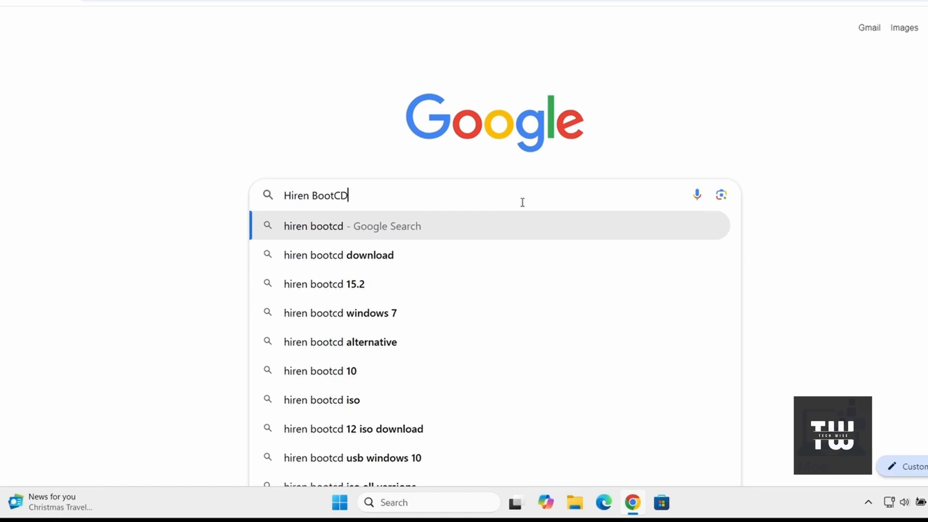
key(Return)
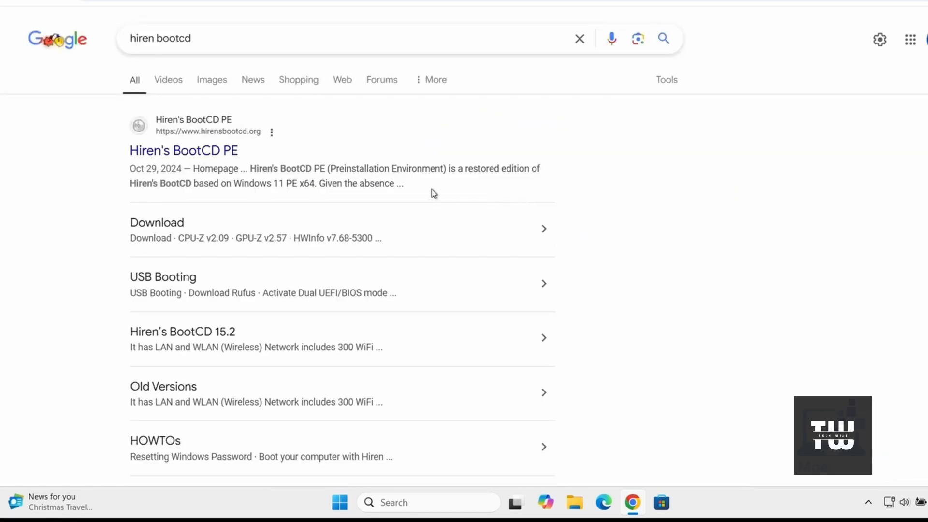
click(199, 152)
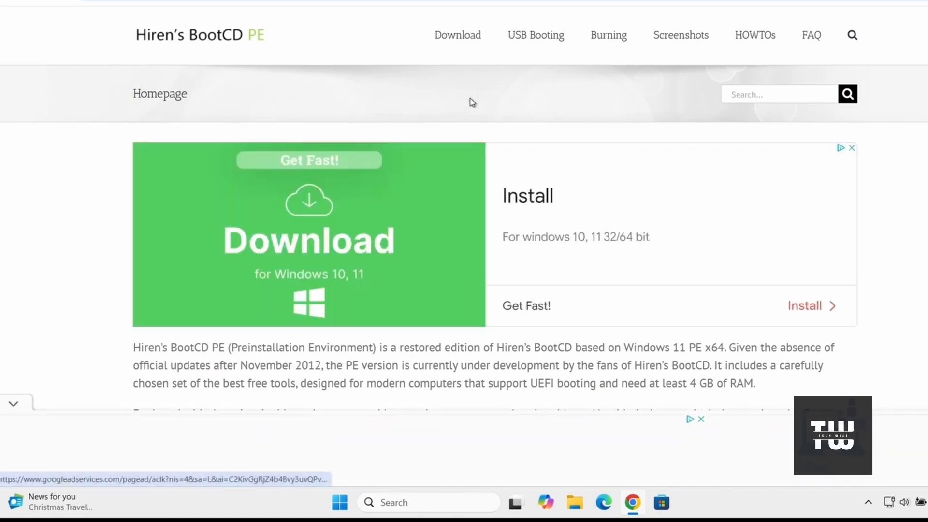
- Download the HBCD_PE_x64.iso file from the download page of the Hiren's BootCD PE site
click(458, 45)
scroll(490, 188, down, 20)
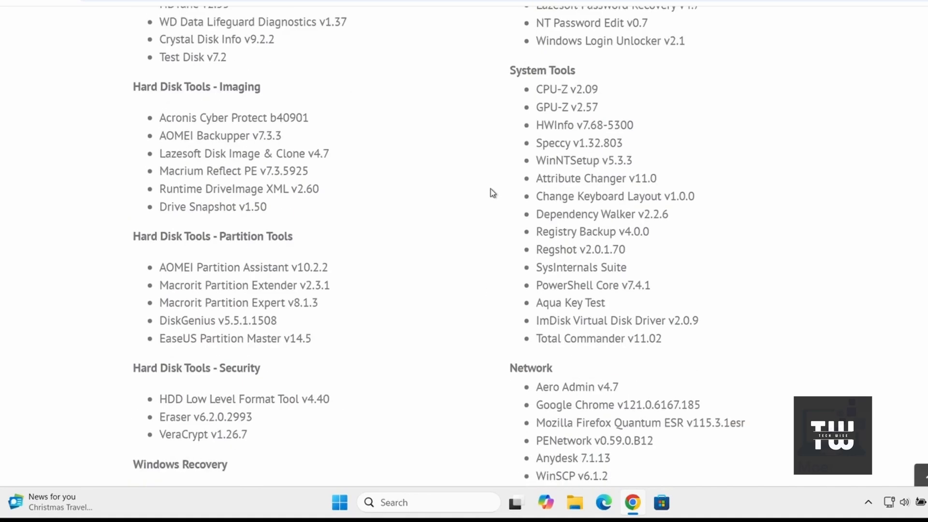
scroll(491, 190, down, 3)
scroll(491, 191, up, 4)
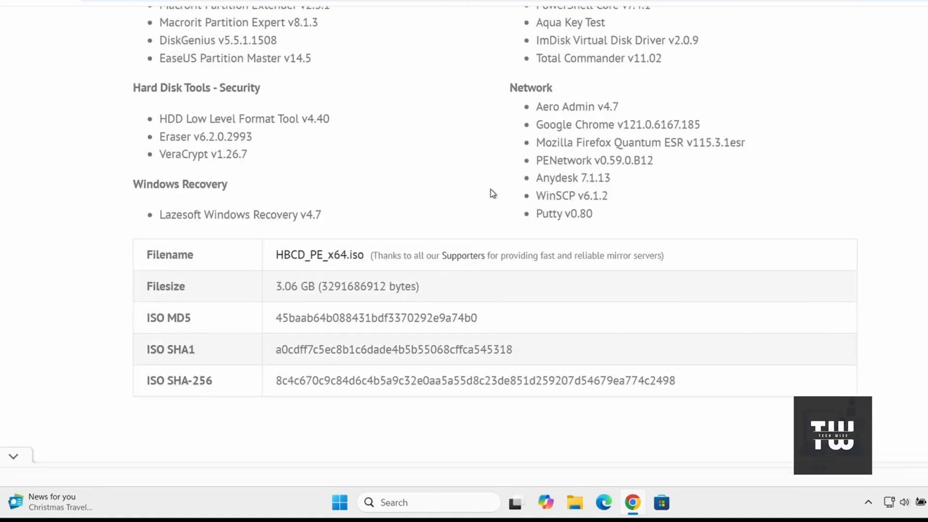
click(319, 255)
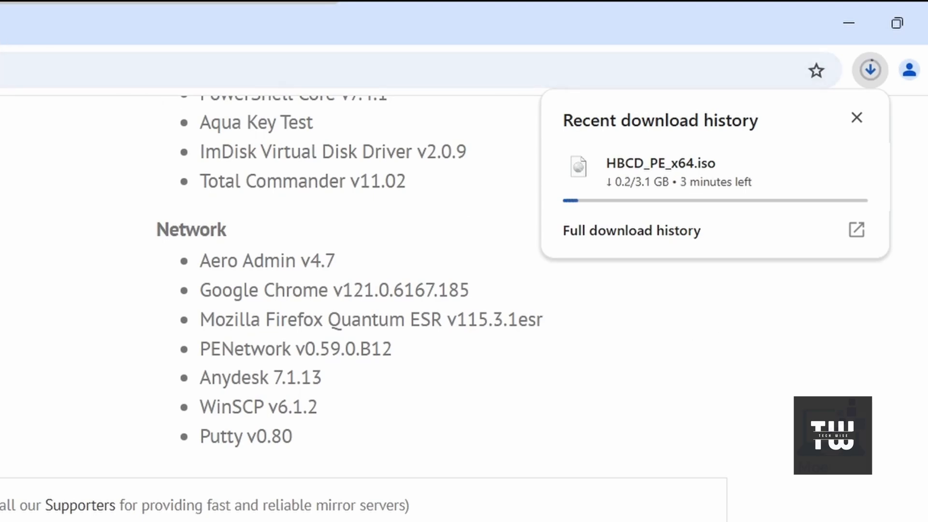
- Search Google for "rufus" in a new browser tab and open the rufus.ie website
click(264, 19)
click(322, 54)
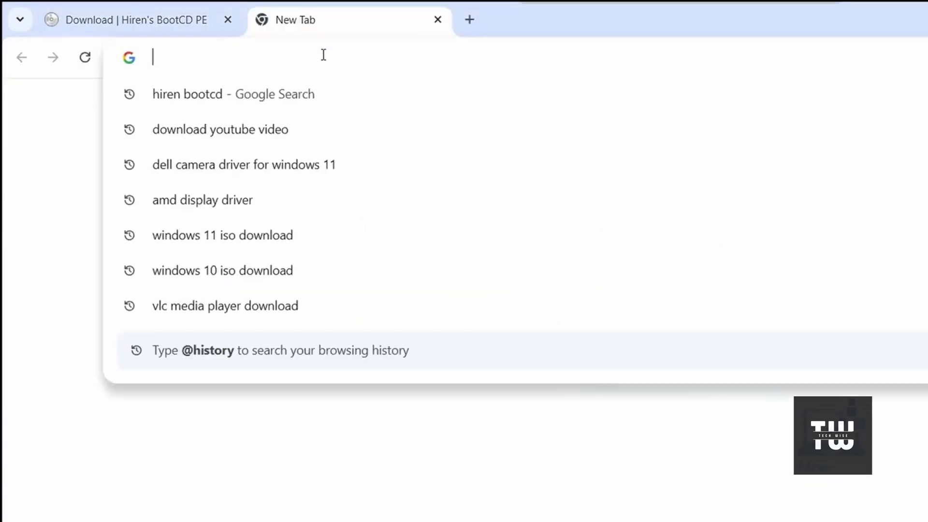
click(333, 406)
click(487, 333)
text(r)
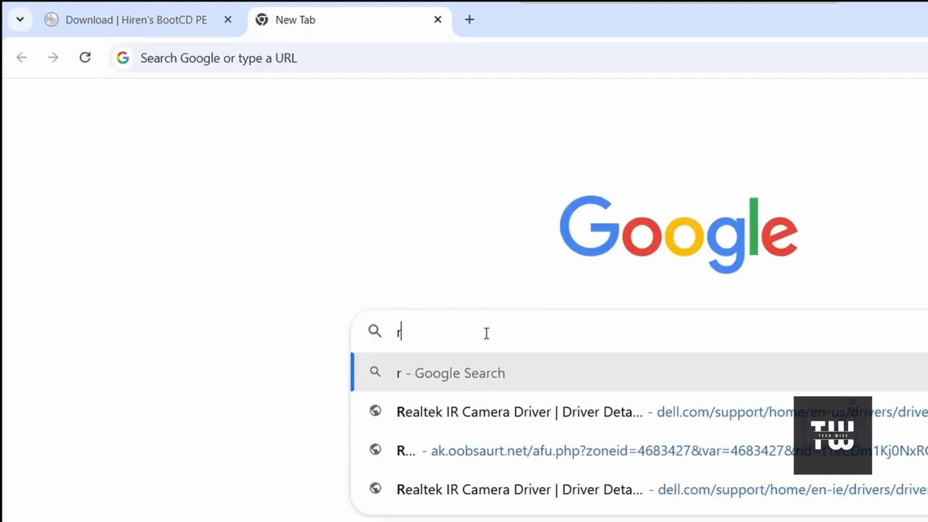
text(ufus)
key(Return)
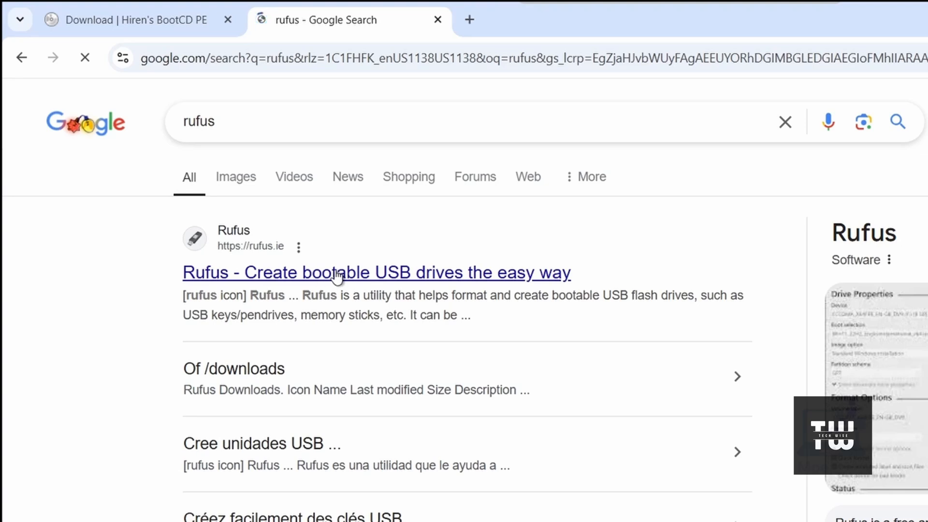
click(341, 276)
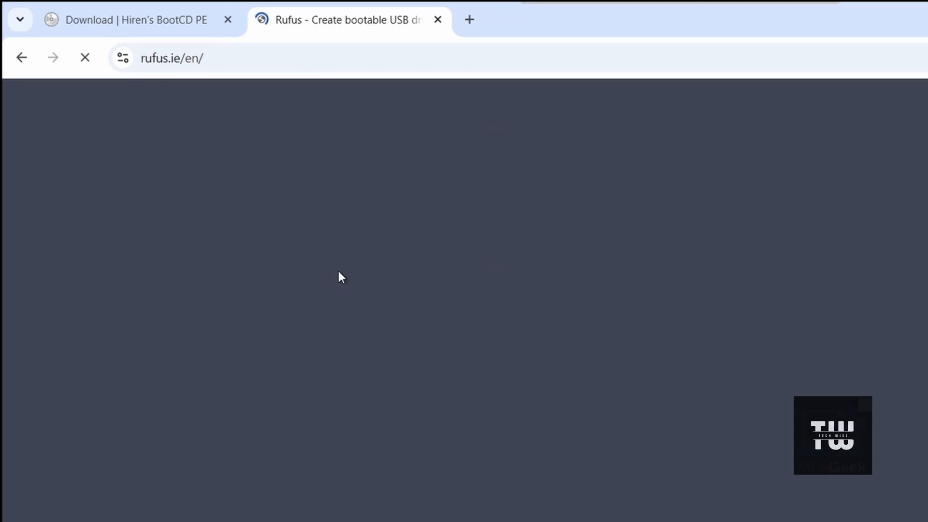
- Download the standard Windows x64 release rufus-4.6.exe from the latest releases
scroll(715, 384, down, 10)
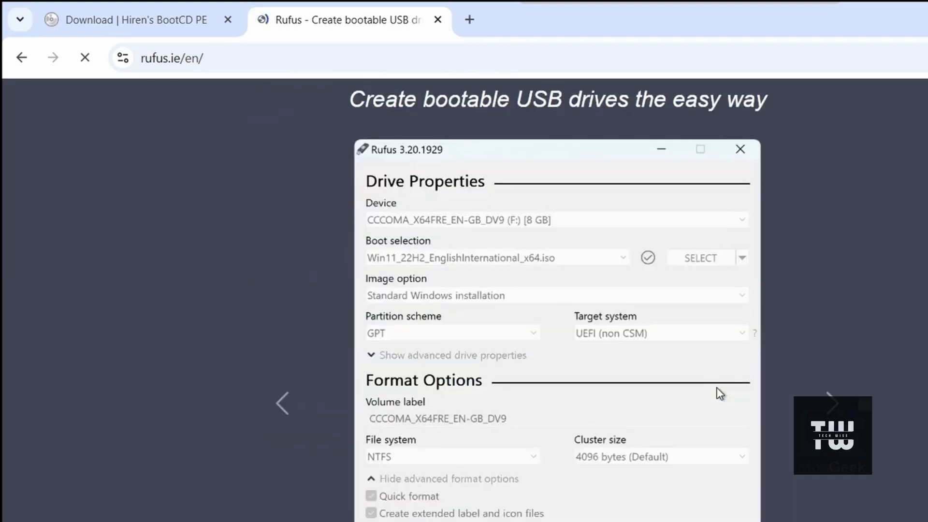
scroll(717, 392, down, 7)
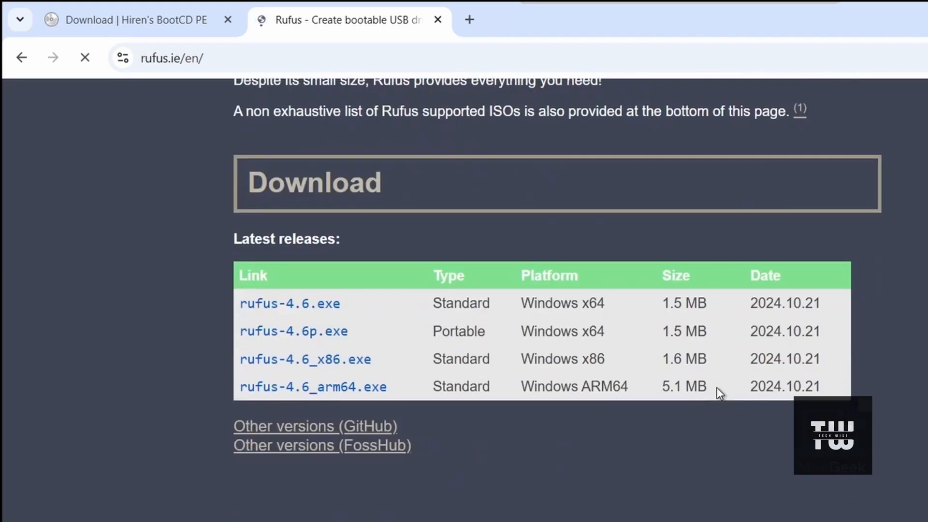
click(312, 308)
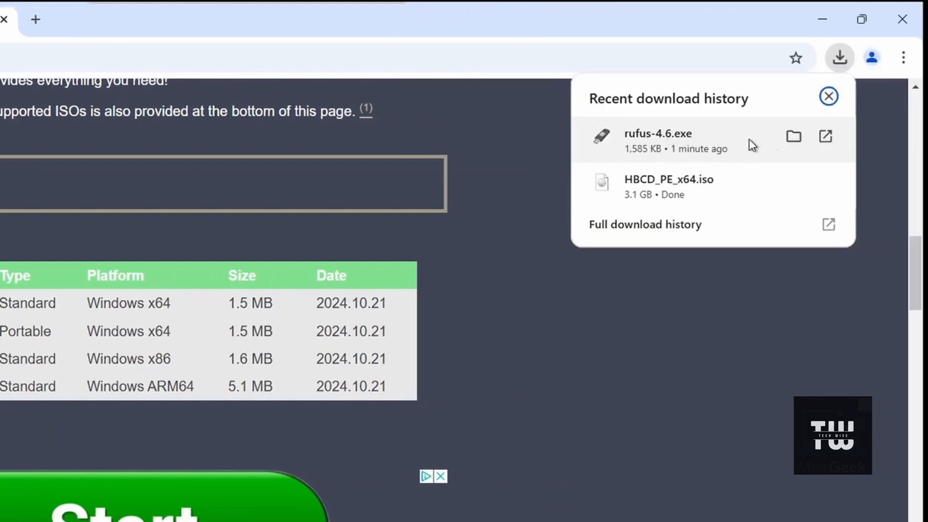
- Run rufus-4.6.exe from the Downloads folder, allow device changes and online update checks, and minimise the folder window
click(789, 137)
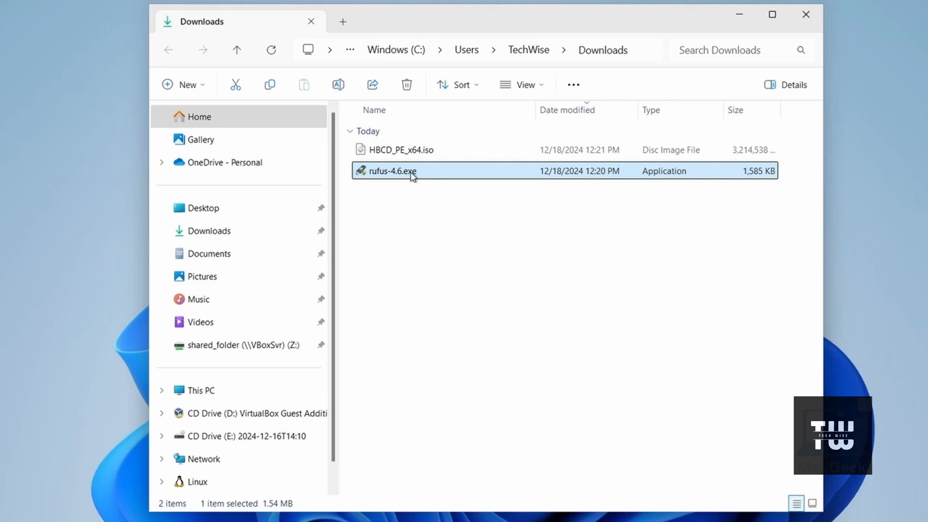
double_click(411, 174)
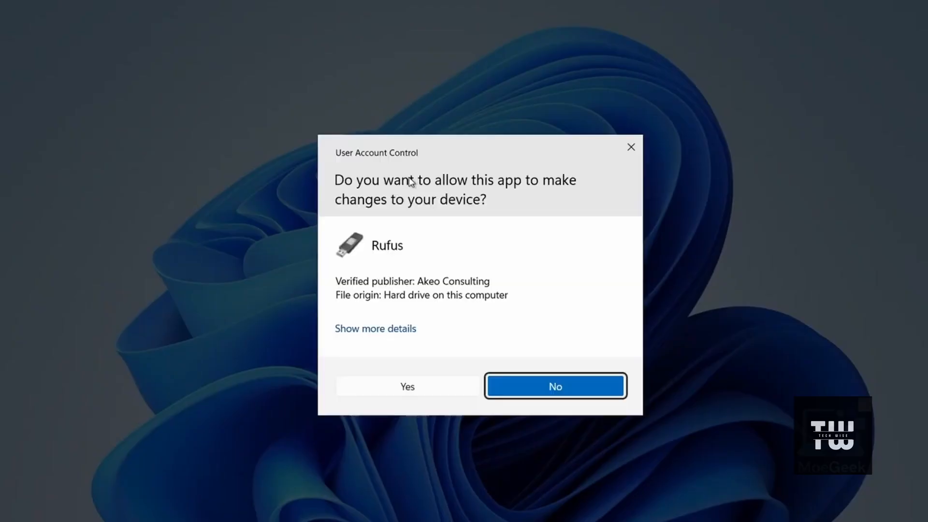
click(398, 386)
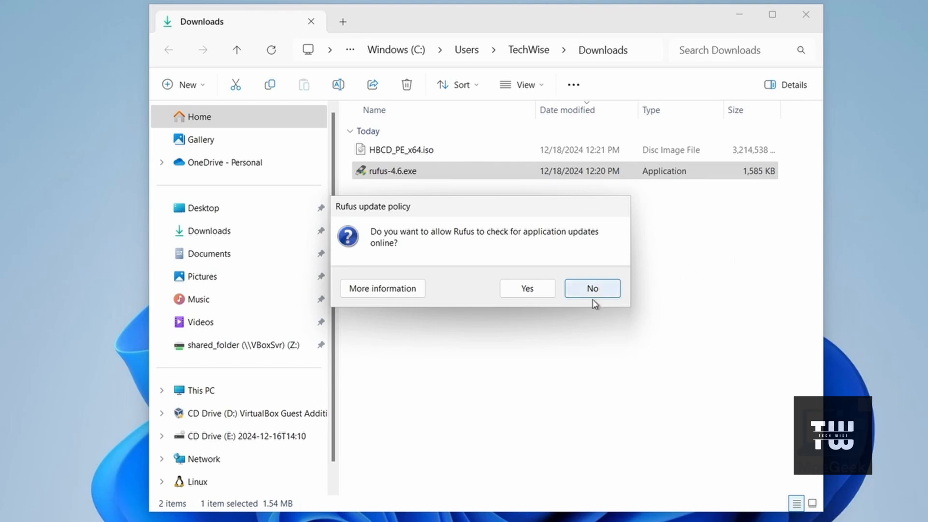
click(527, 289)
click(739, 16)
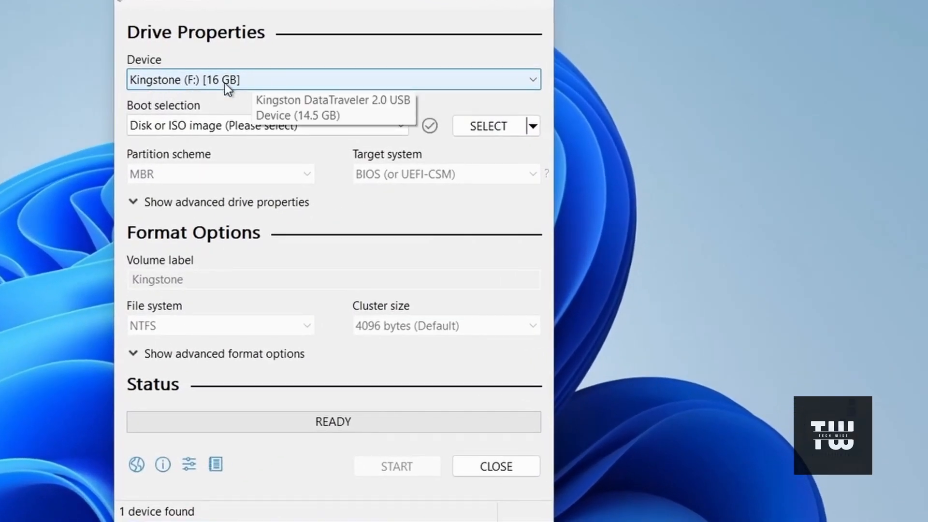
- Load HBCD_PE_x64.iso from the Downloads folder as the boot image for the Kingstone USB drive
click(494, 126)
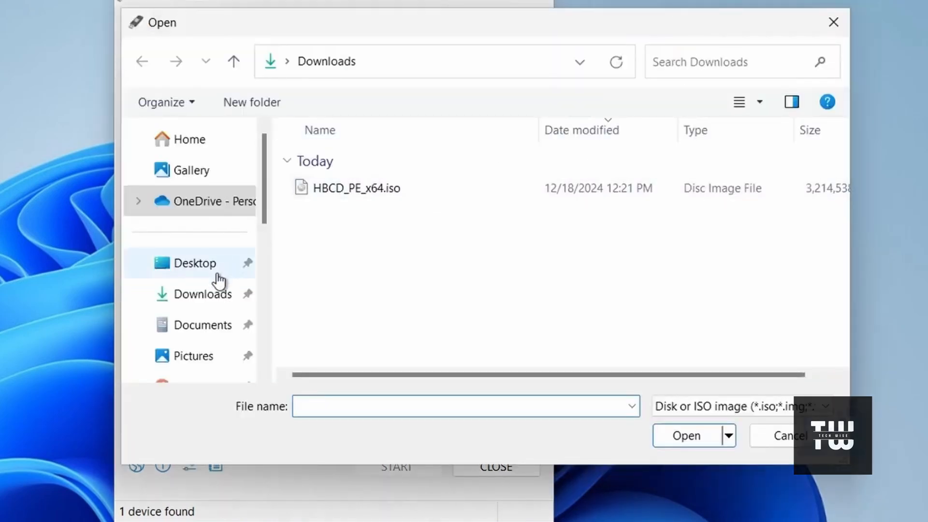
click(205, 295)
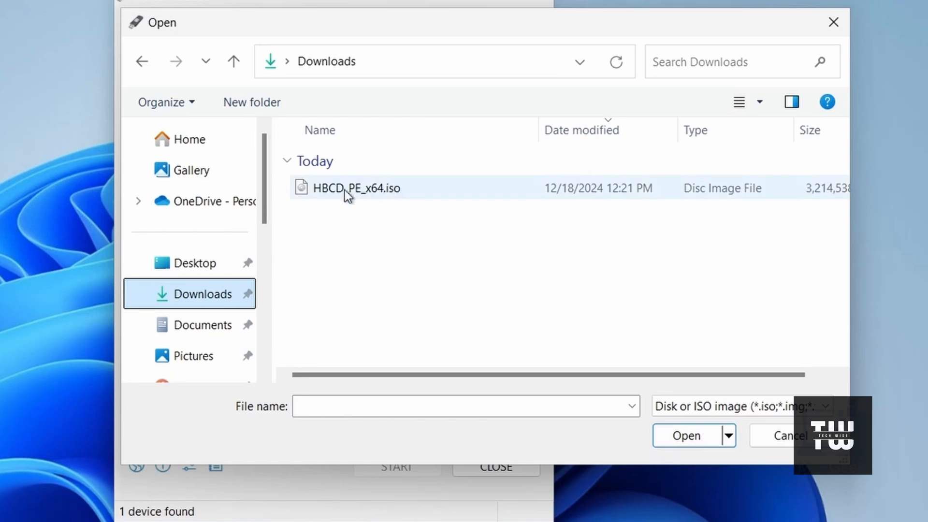
click(366, 189)
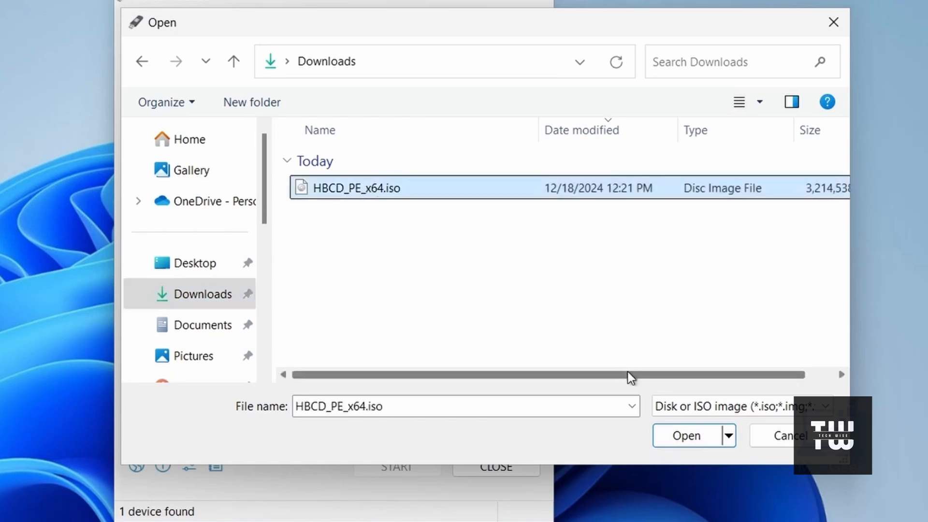
click(677, 439)
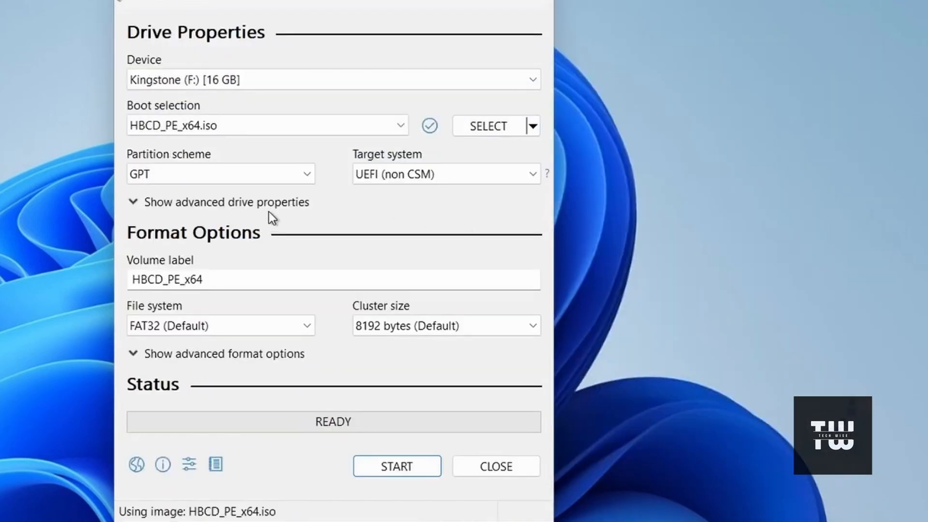
- Set the USB drive's volume label to "Hirens bootable USB"
click(239, 279)
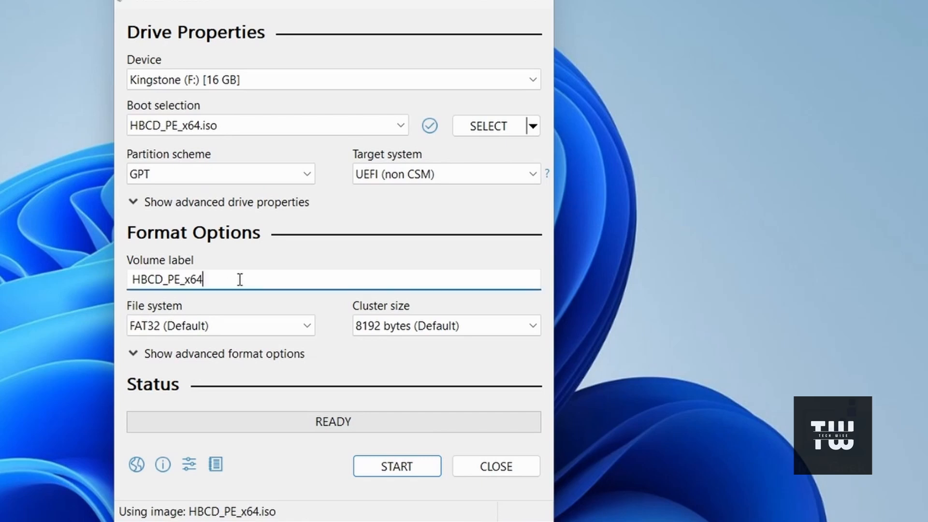
key(ctrl+a)
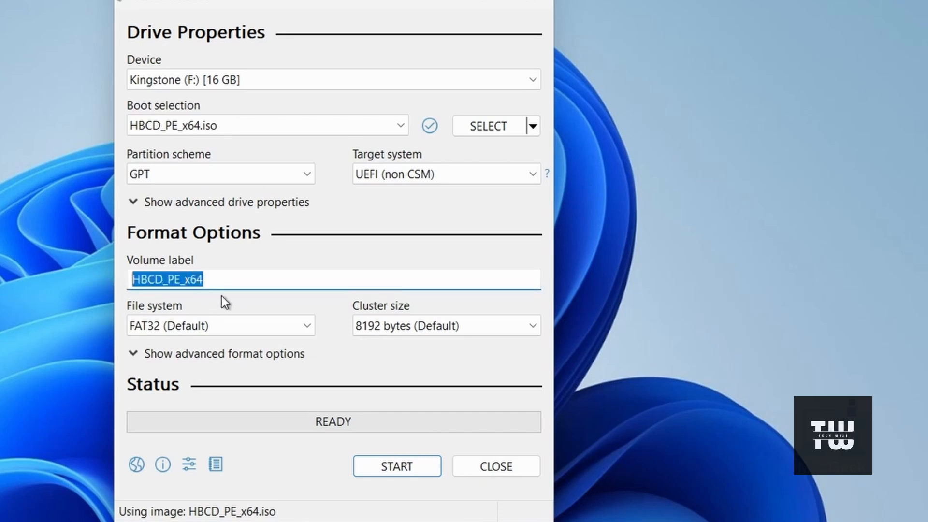
text(Hirens)
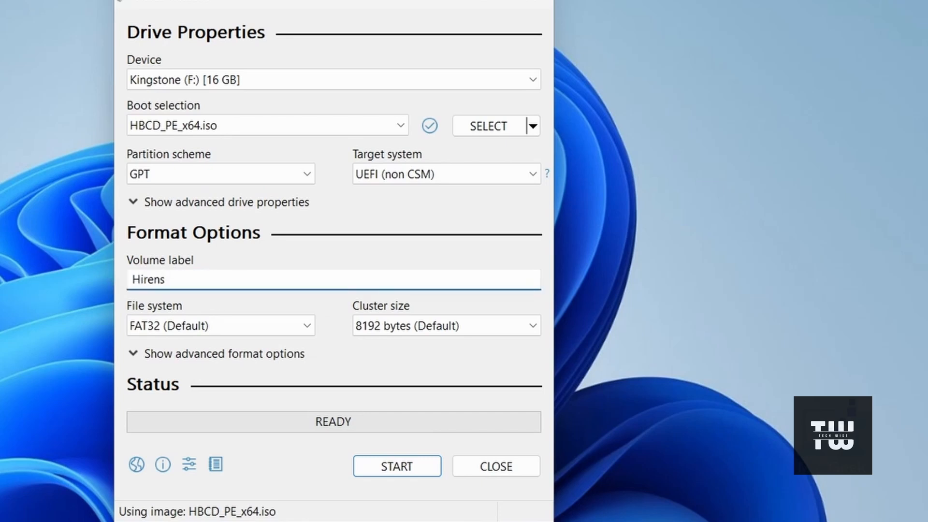
text( bootable USB)
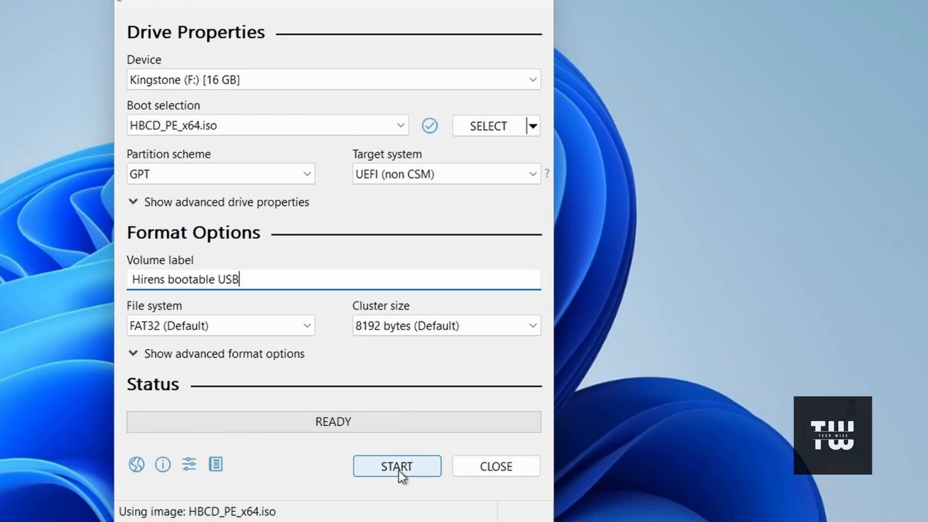
- Write the ISO image to the USB drive, accepting that all its data is erased, and close Rufus when done
click(398, 467)
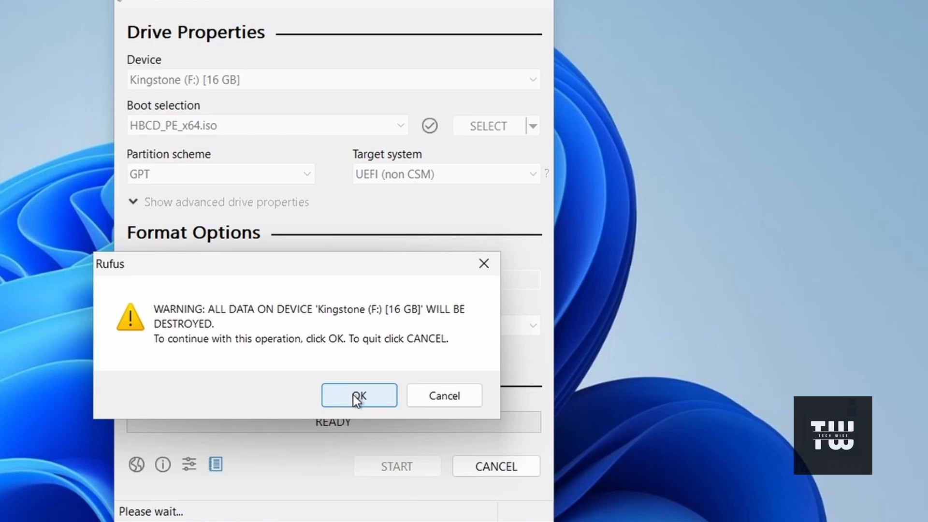
click(354, 394)
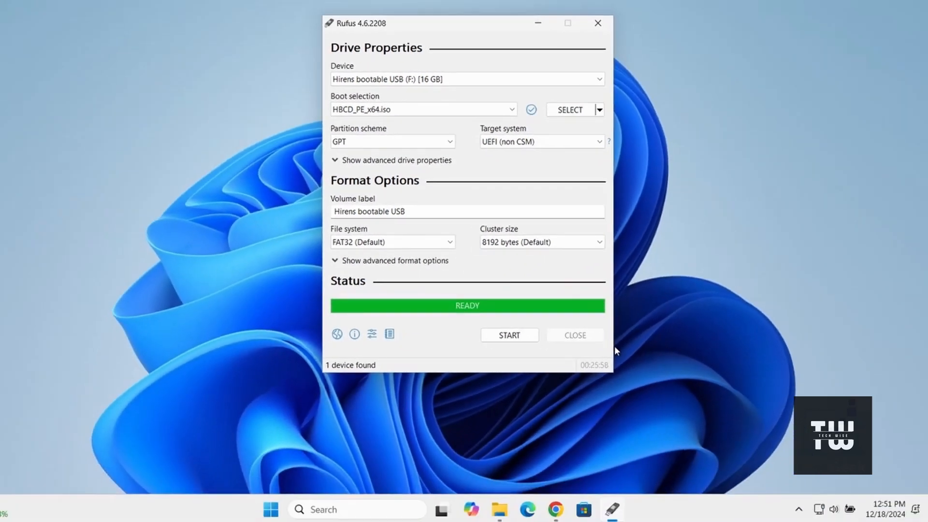
click(496, 466)
- Switch to File Explorer, go to This PC and open the HIRENS BOOT (F:) drive
click(514, 510)
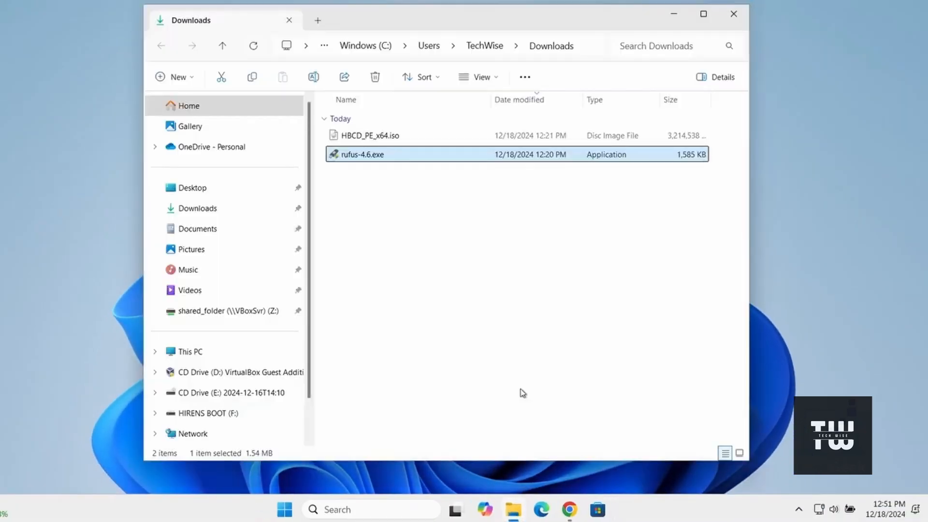
click(211, 373)
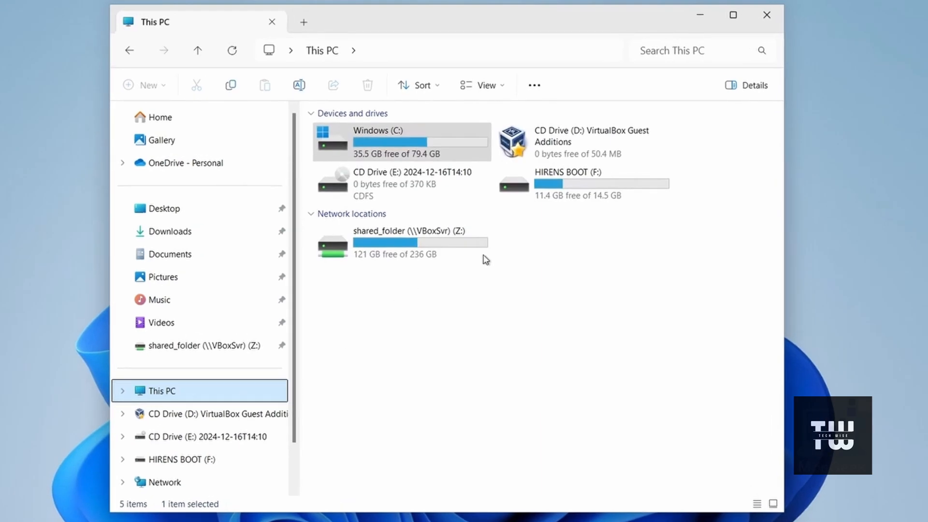
double_click(575, 188)
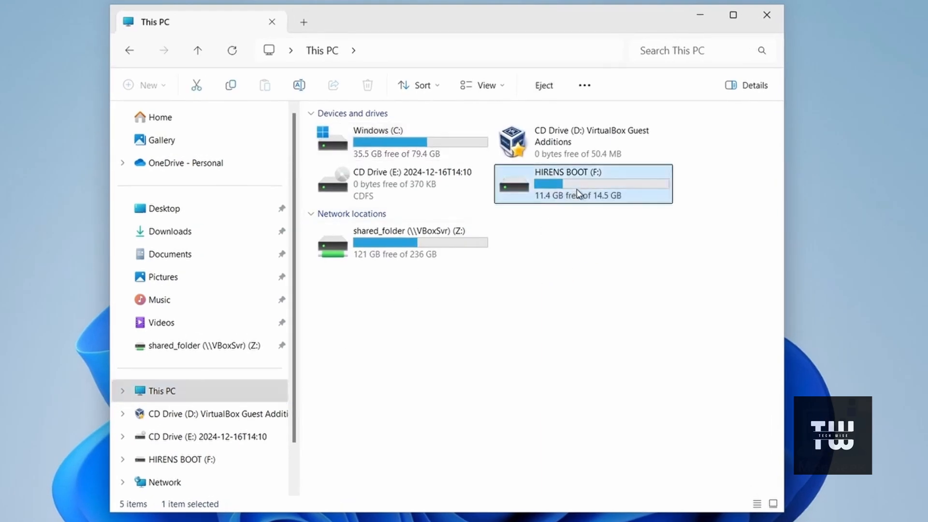
- Look over the boot files on the HIRENS BOOT (F:) drive and close File Explorer
drag(389, 377, 321, 125)
click(418, 417)
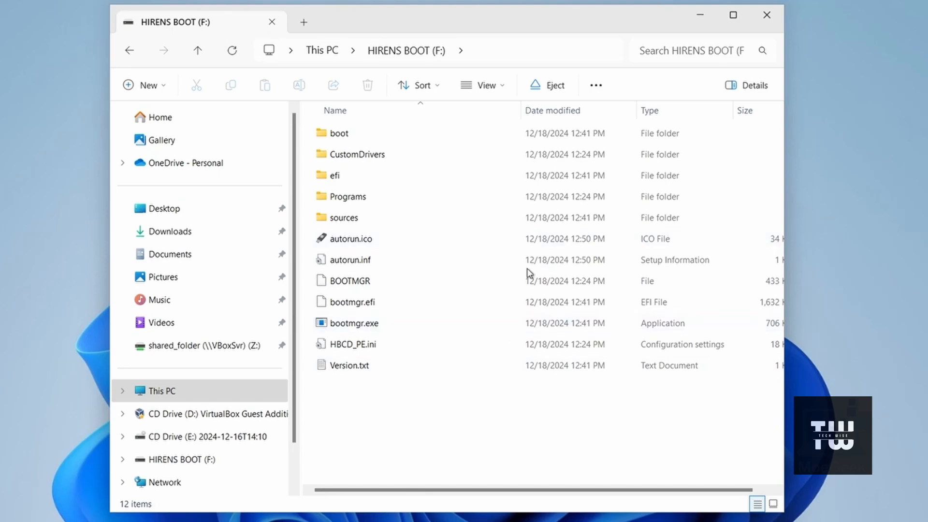
click(776, 23)
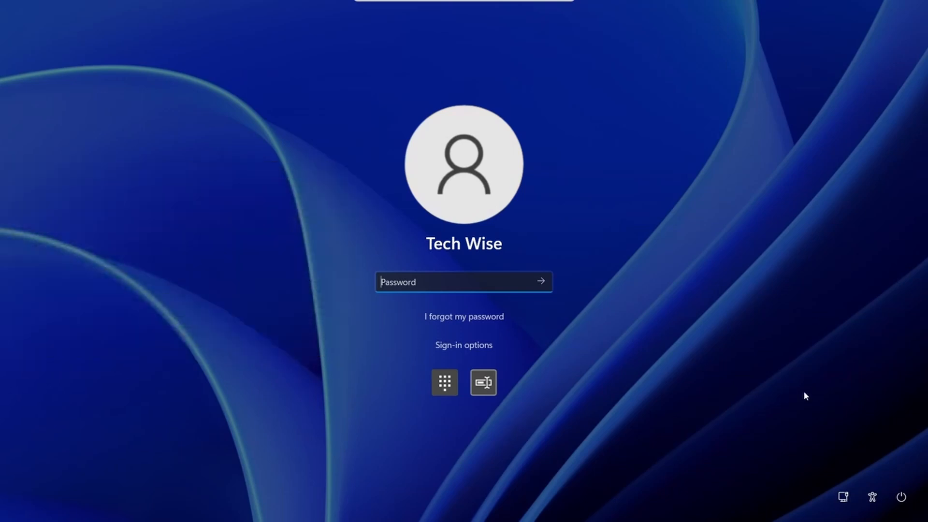
- Restart the PC from the sign-in screen into the Windows recovery options
click(900, 497)
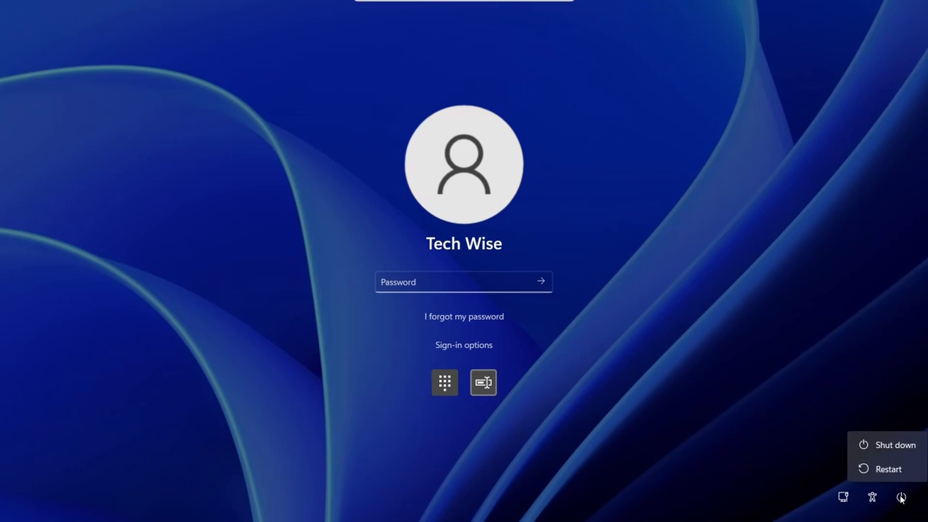
shift+click(889, 471)
shift+click(889, 466)
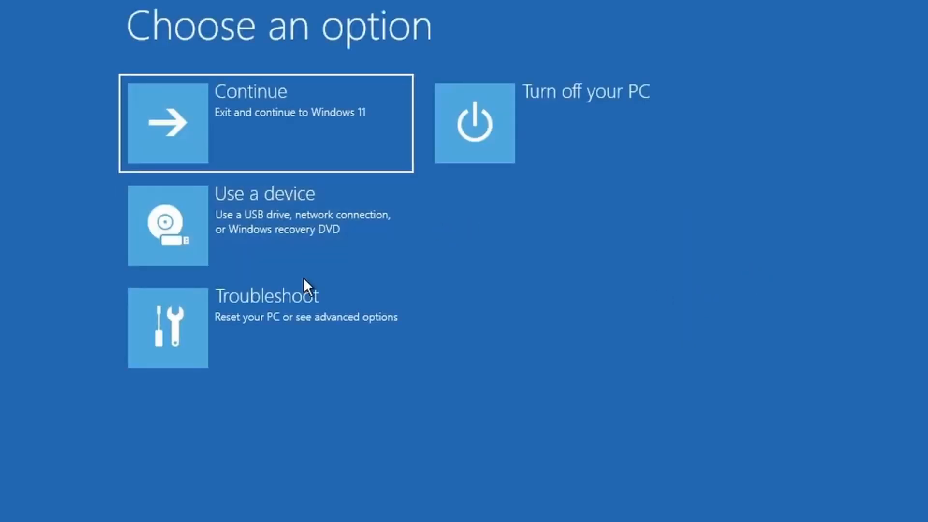
- Restart into the UEFI Firmware Settings through the advanced troubleshooting options
click(249, 313)
click(329, 225)
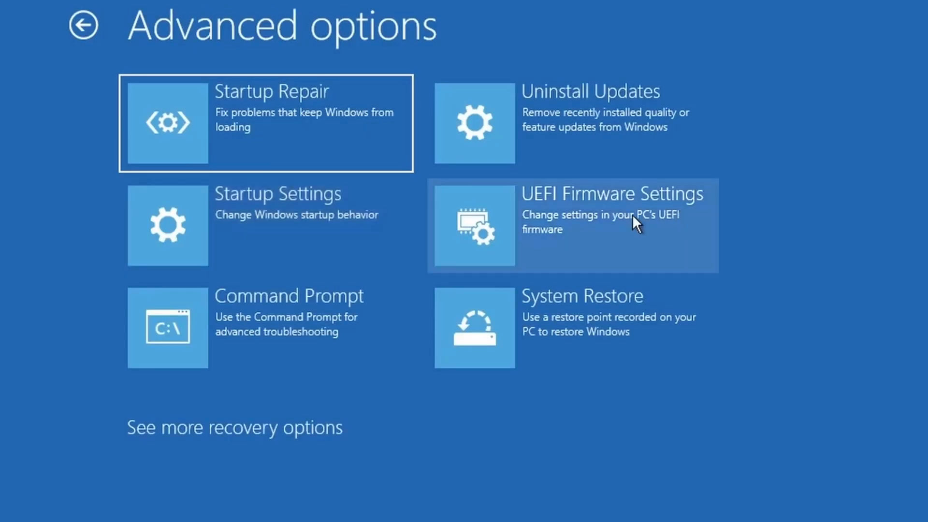
click(584, 222)
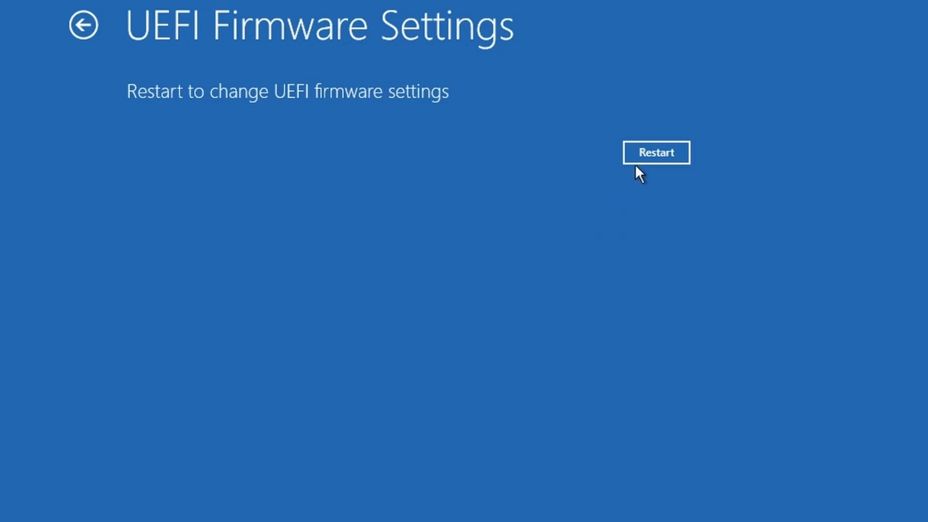
click(639, 160)
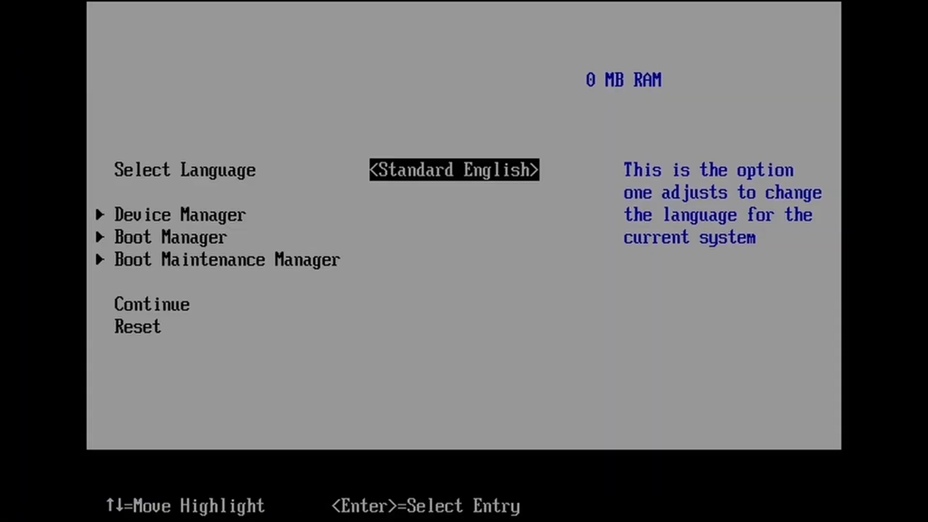
- Boot the PC from the UEFI Kingston DataTraveler 2.0 USB drive using the firmware's Boot Manager
key(Down)
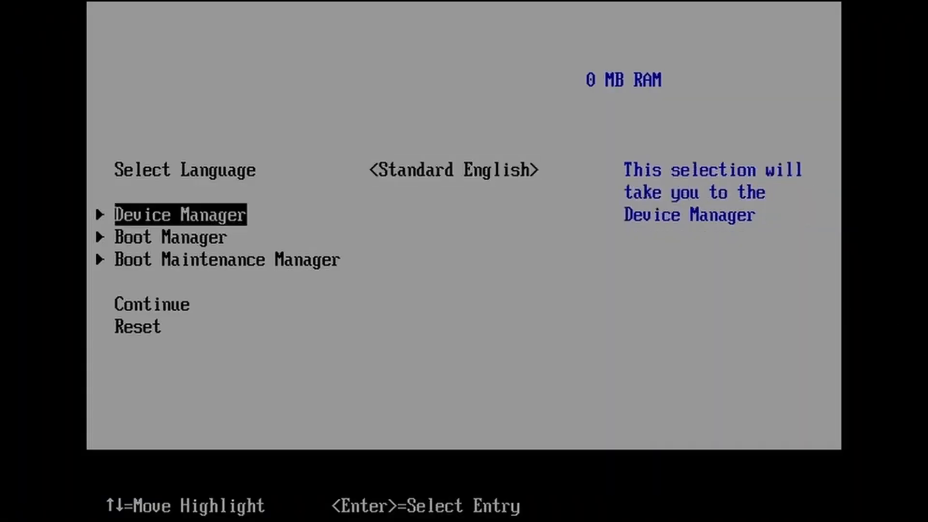
key(Down)
key(Return)
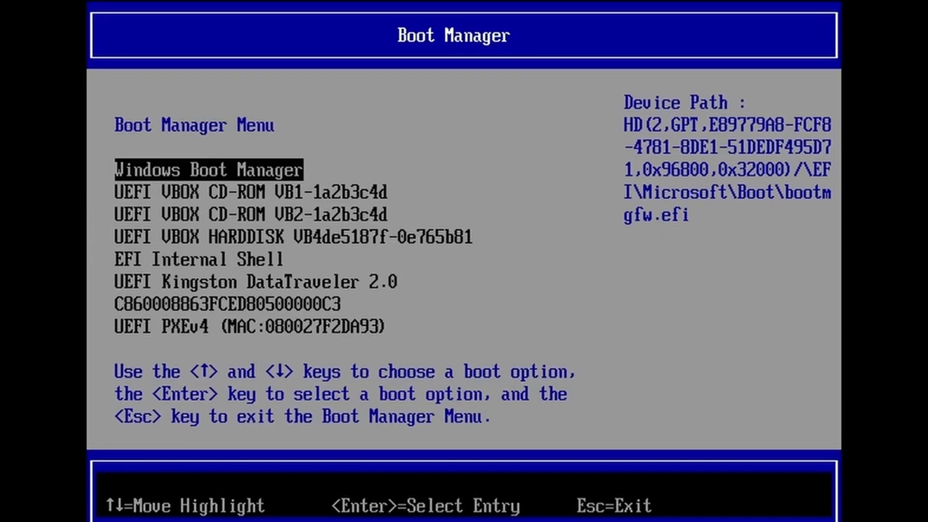
key(Down)
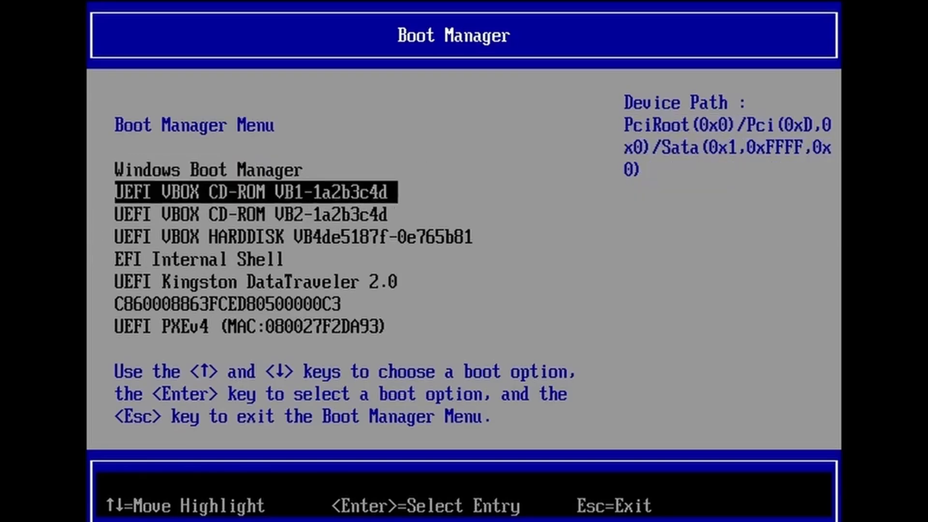
key(Down)
key(Down)
key(Down)
key(Down)
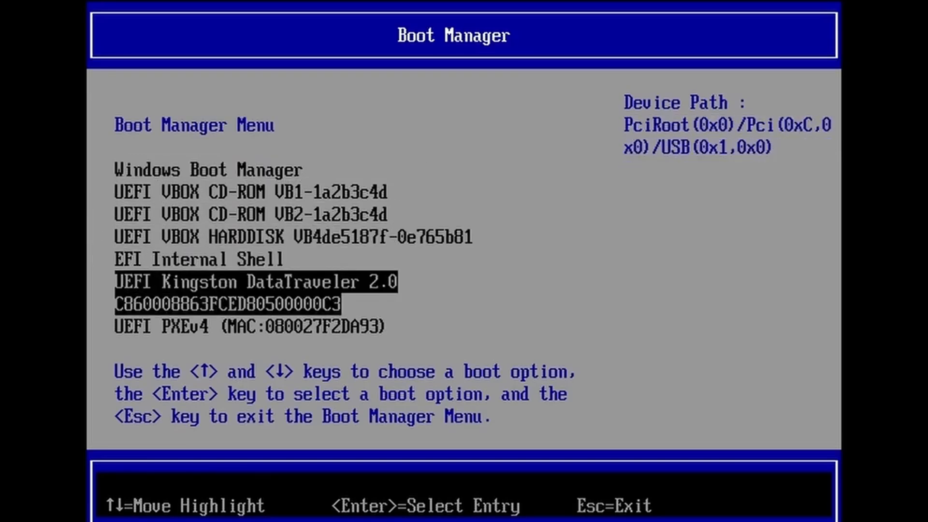
key(Return)
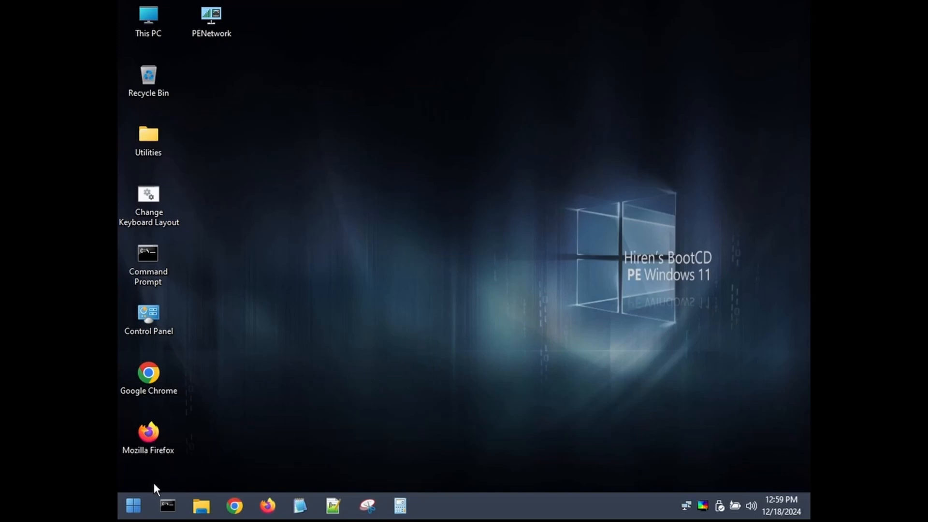
- Launch Windows Login Unlocker from the Security password tools of Hiren's BootCD PE
click(137, 505)
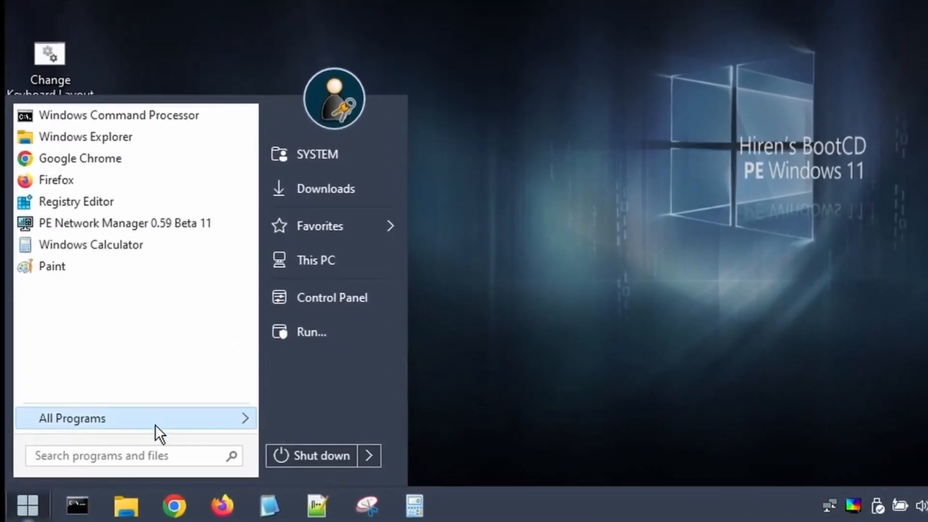
click(156, 428)
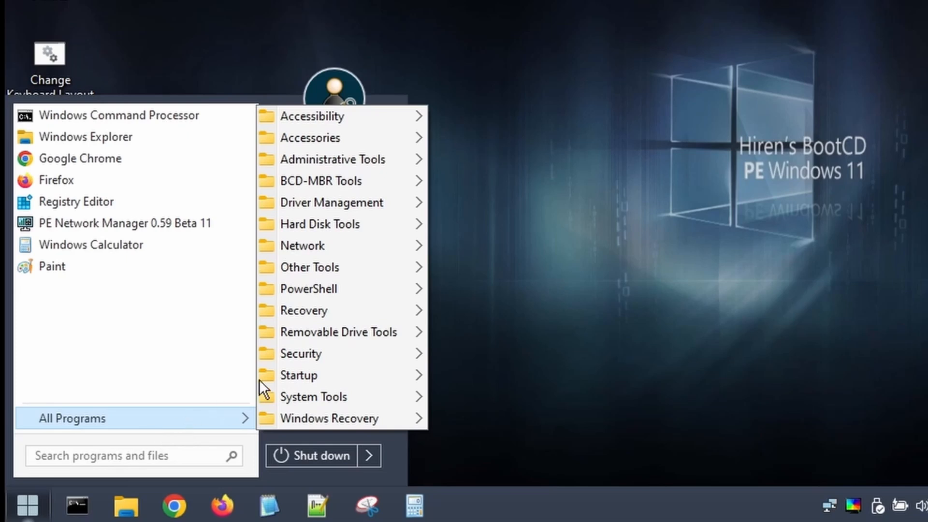
mouse_move(337, 357)
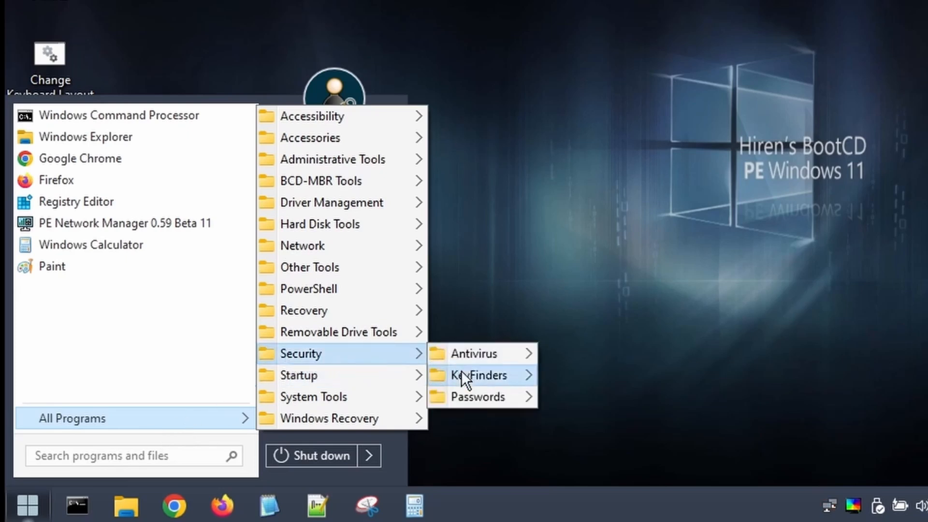
mouse_move(467, 398)
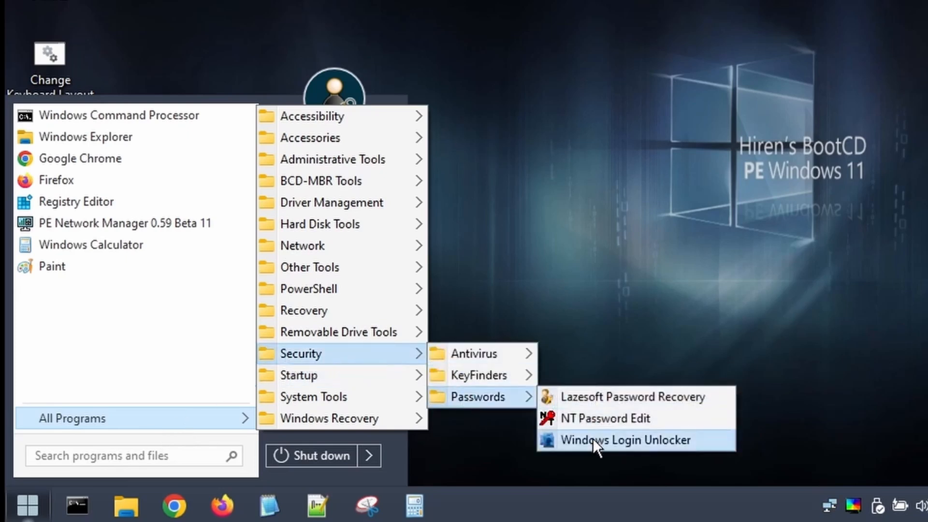